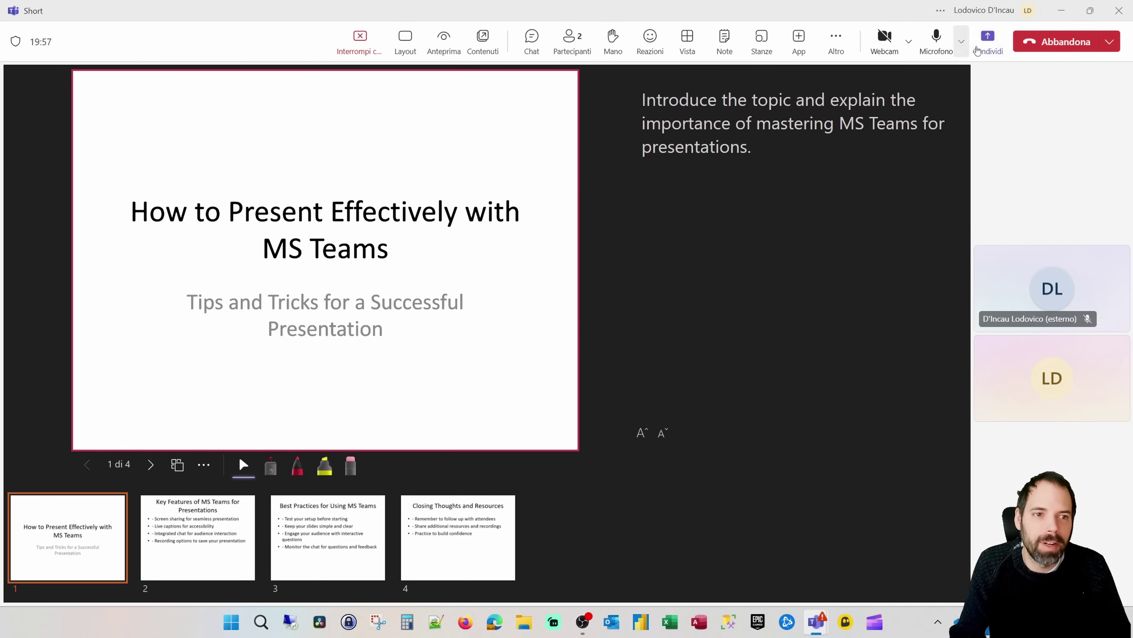
- Open the Condividi contenuto panel from the meeting toolbar's Condividi button
{"action": "left_click", "coordinate": [987, 43]}
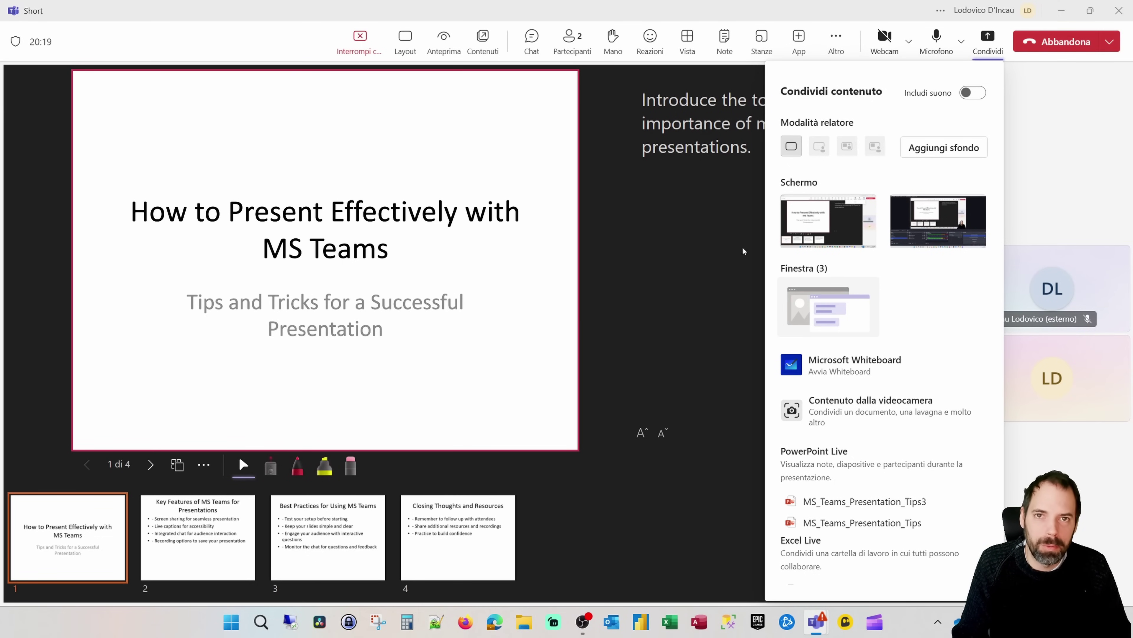
- Close the Condividi contenuto panel to return to slide 1 with its speaker notes
{"action": "left_click", "coordinate": [679, 227]}
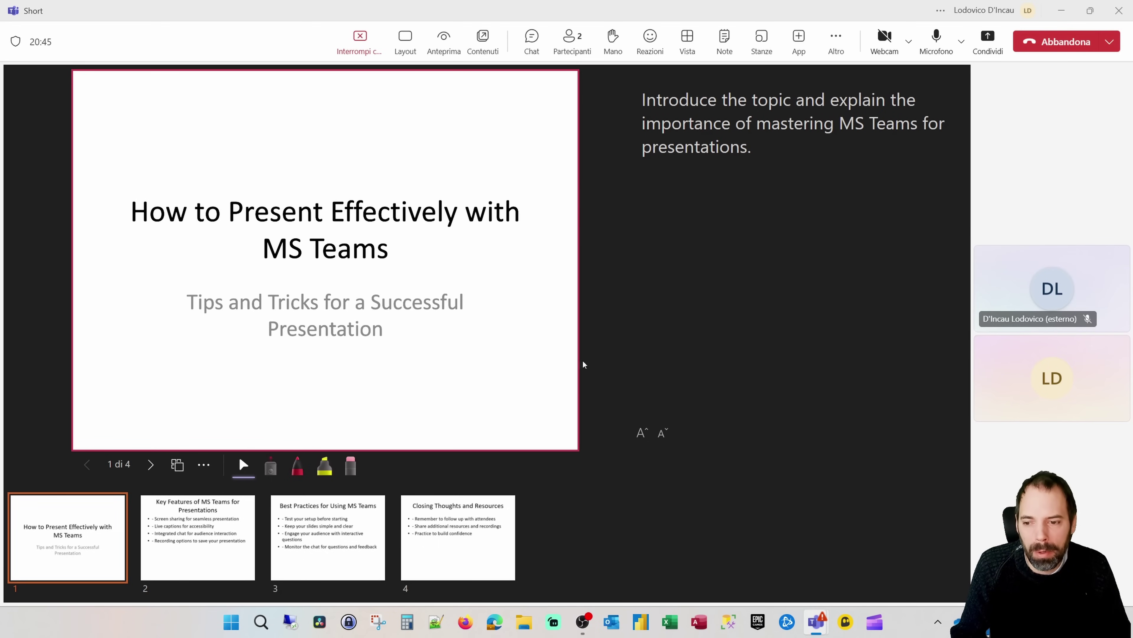
{"action": "left_click", "coordinate": [216, 469]}
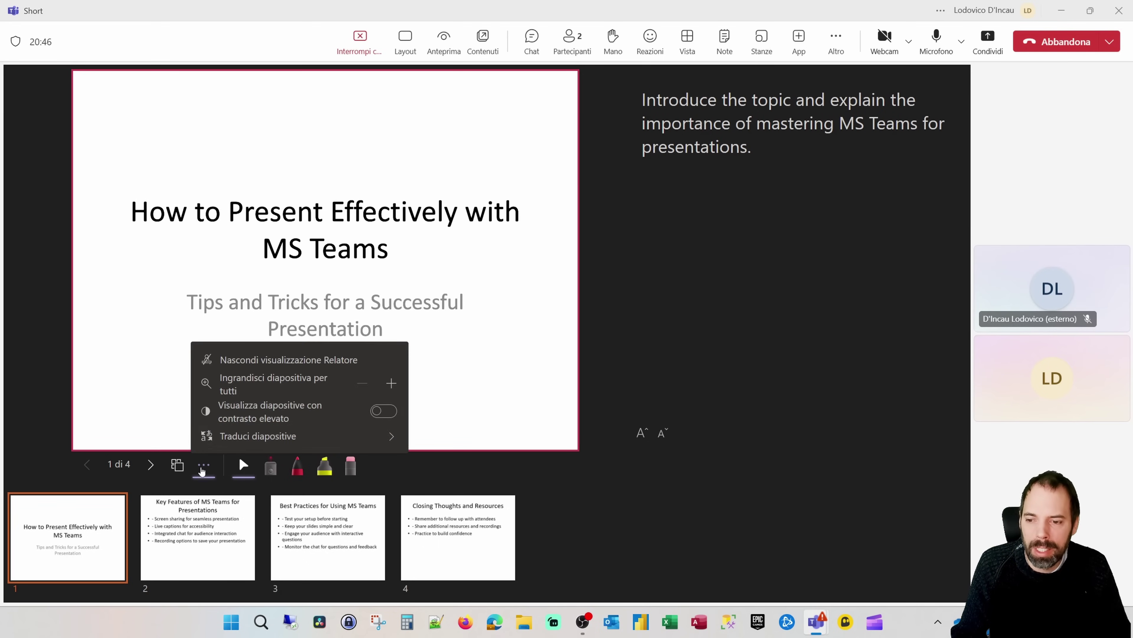
{"action": "left_click", "coordinate": [392, 384]}
{"action": "left_click", "coordinate": [391, 384]}
{"action": "left_click", "coordinate": [392, 384]}
{"action": "left_click", "coordinate": [391, 384]}
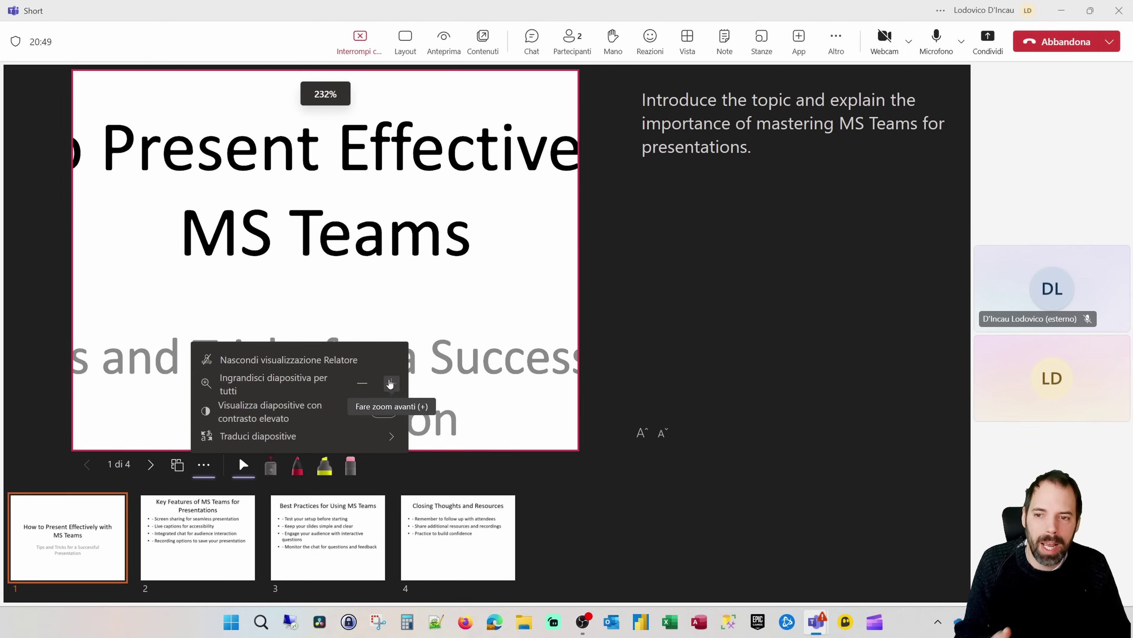
{"action": "mouse_move", "coordinate": [187, 283]}
{"action": "left_mouse_down"}
{"action": "mouse_move", "coordinate": [240, 263]}
{"action": "mouse_move", "coordinate": [309, 268]}
{"action": "mouse_move", "coordinate": [299, 271]}
{"action": "left_mouse_up"}
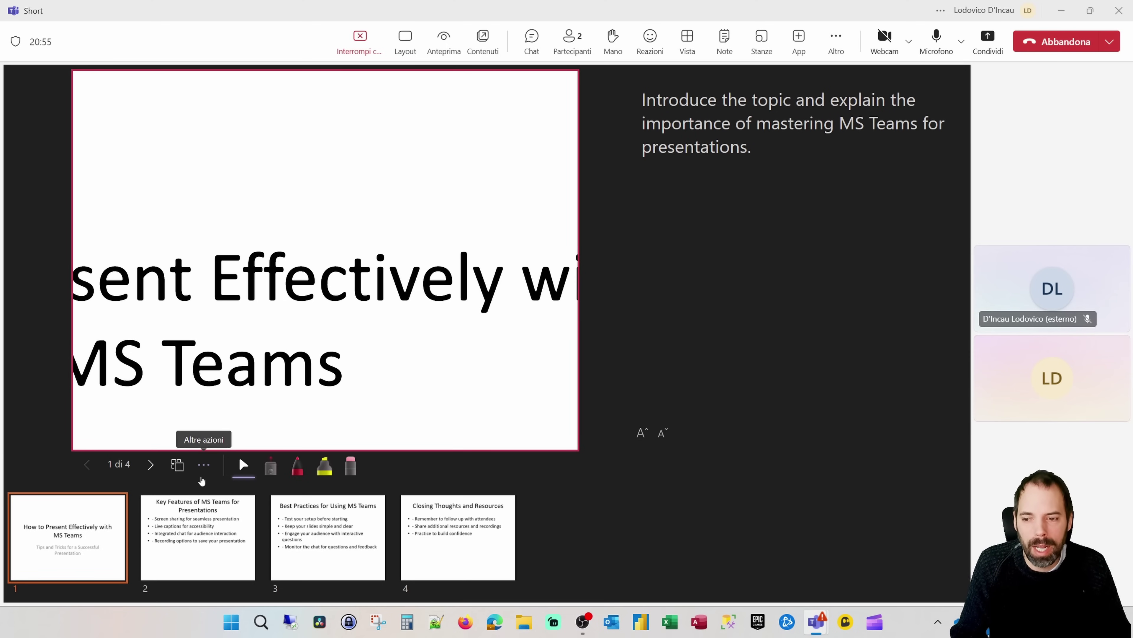
{"action": "left_click", "coordinate": [203, 465]}
{"action": "left_click", "coordinate": [363, 384]}
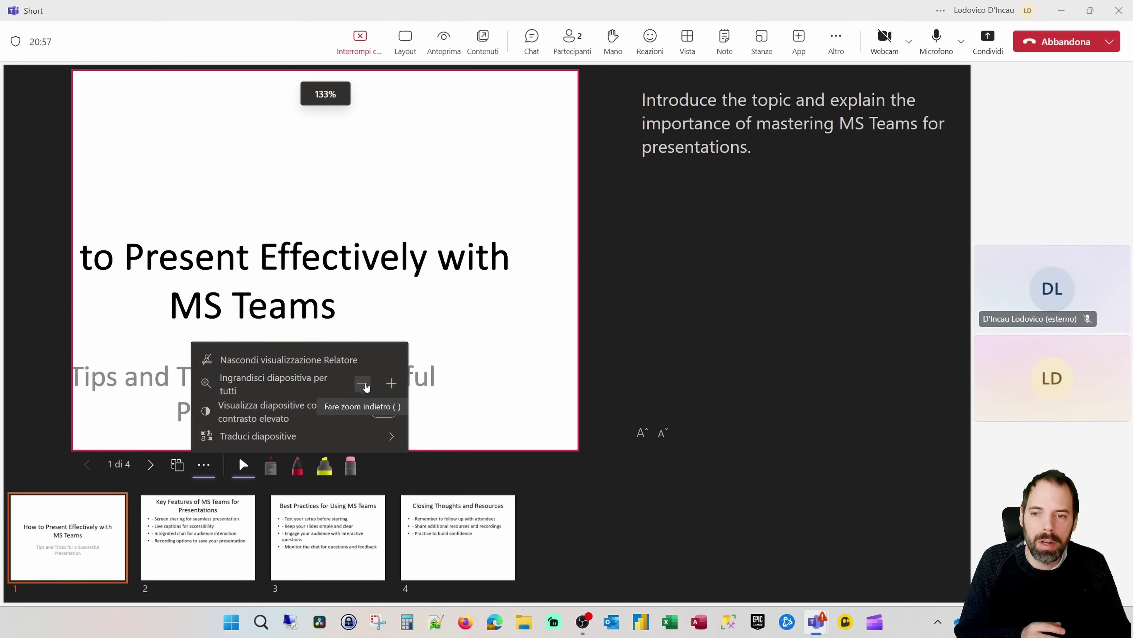
{"action": "left_click", "coordinate": [363, 384]}
{"action": "left_click", "coordinate": [650, 293]}
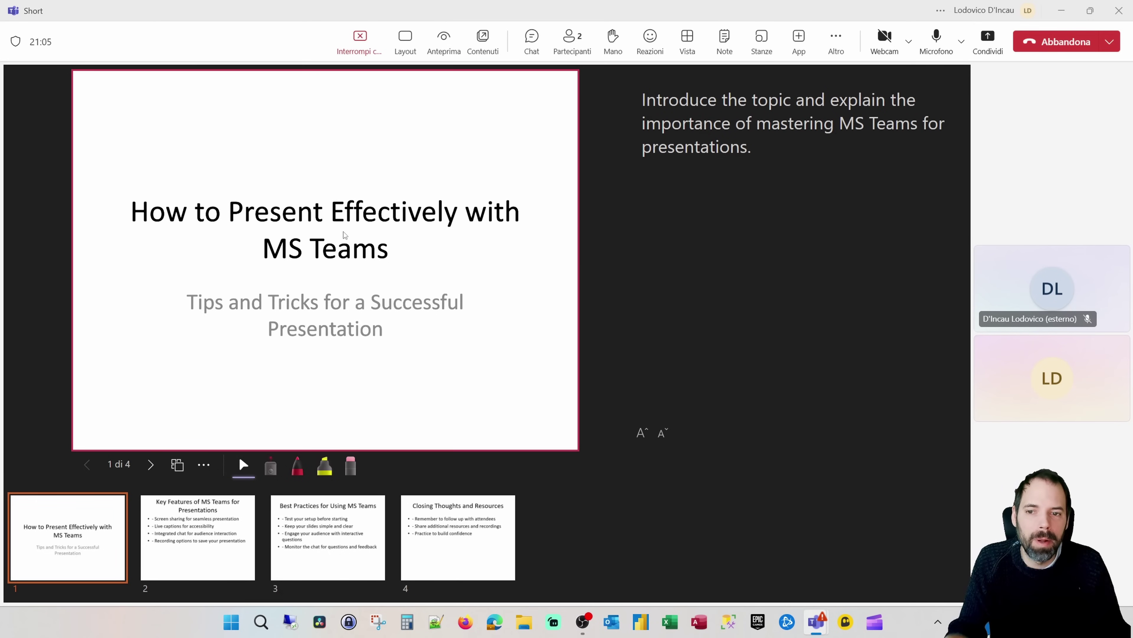
{"action": "key", "text": "Right"}
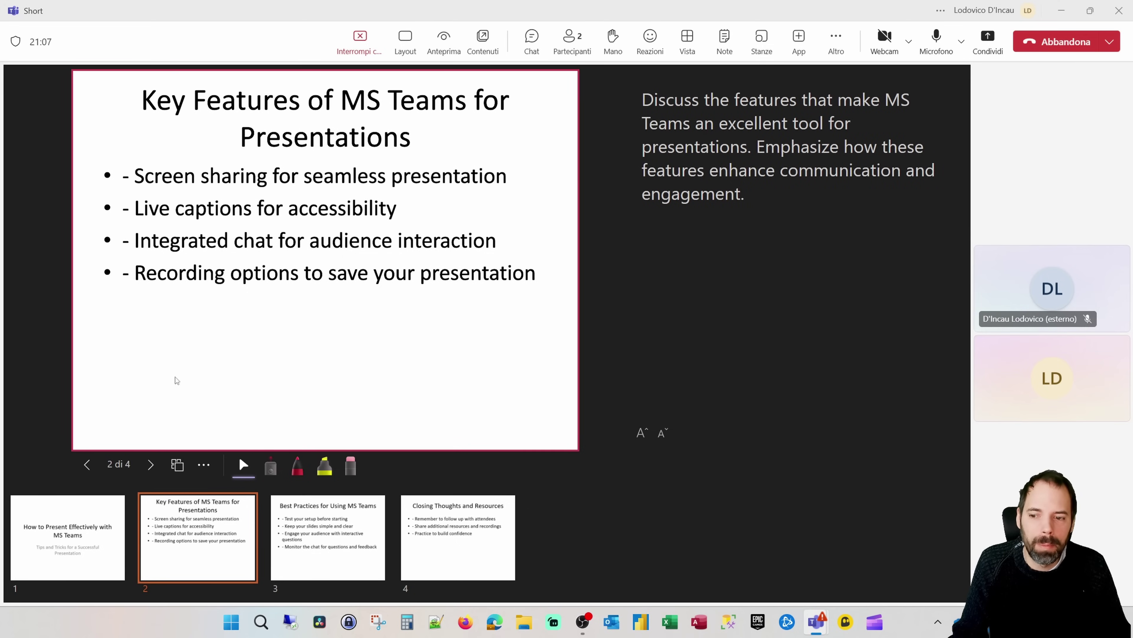
{"action": "key", "text": "Left"}
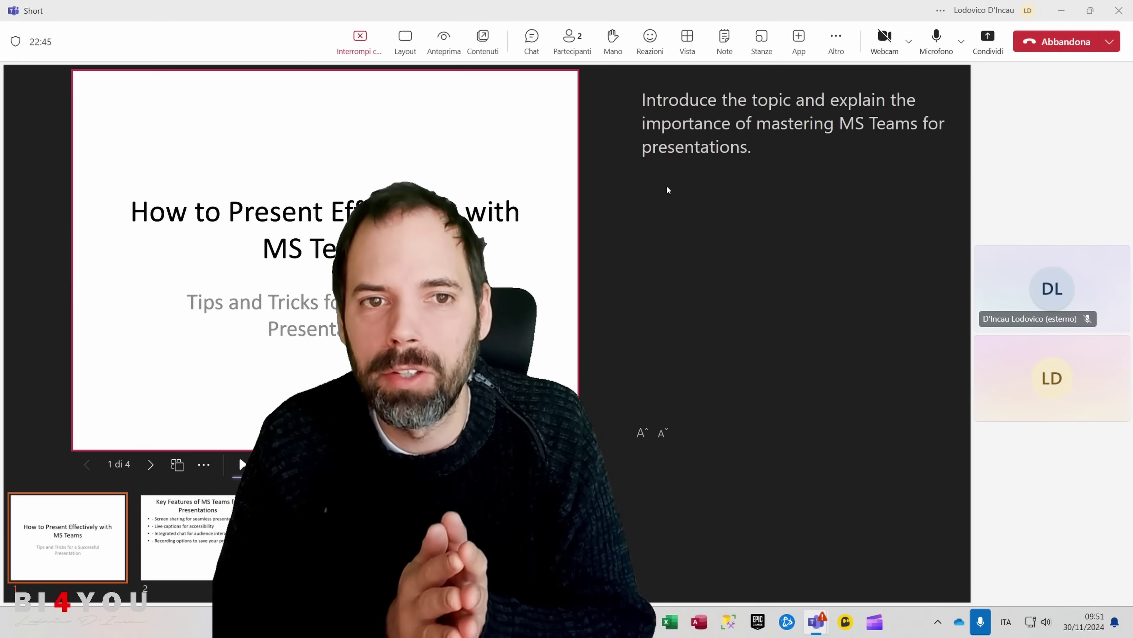
- Disable attendees' private viewing via Anteprima and circle the slide subtitle in pink ink
{"action": "left_click", "coordinate": [444, 44]}
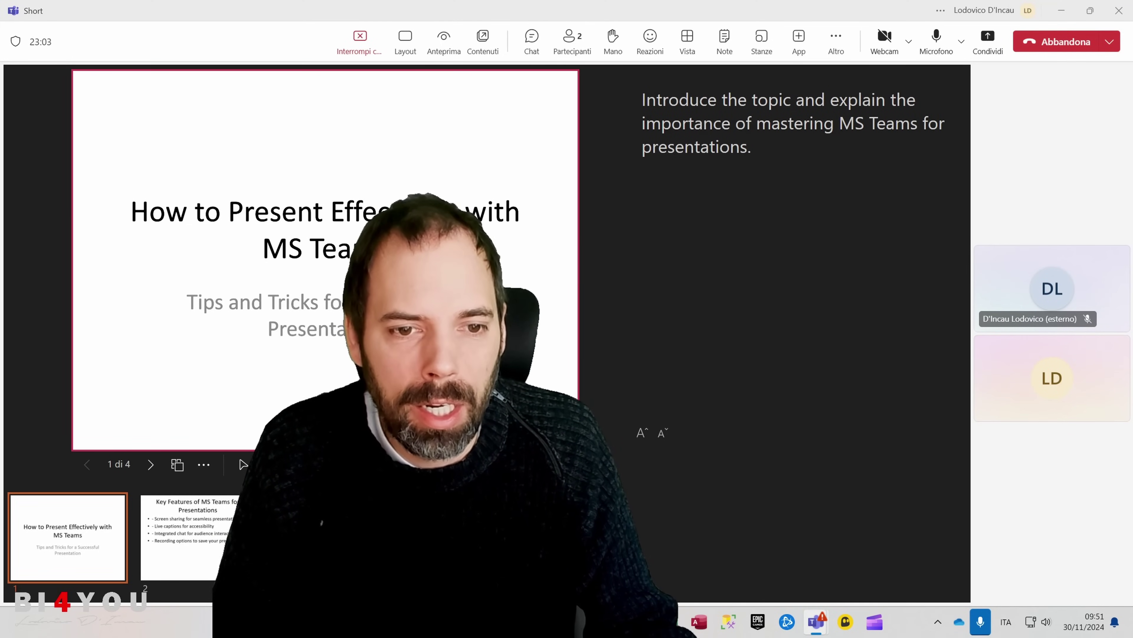
{"action": "left_click_drag", "start_coordinate": [177, 278], "coordinate": [353, 370]}
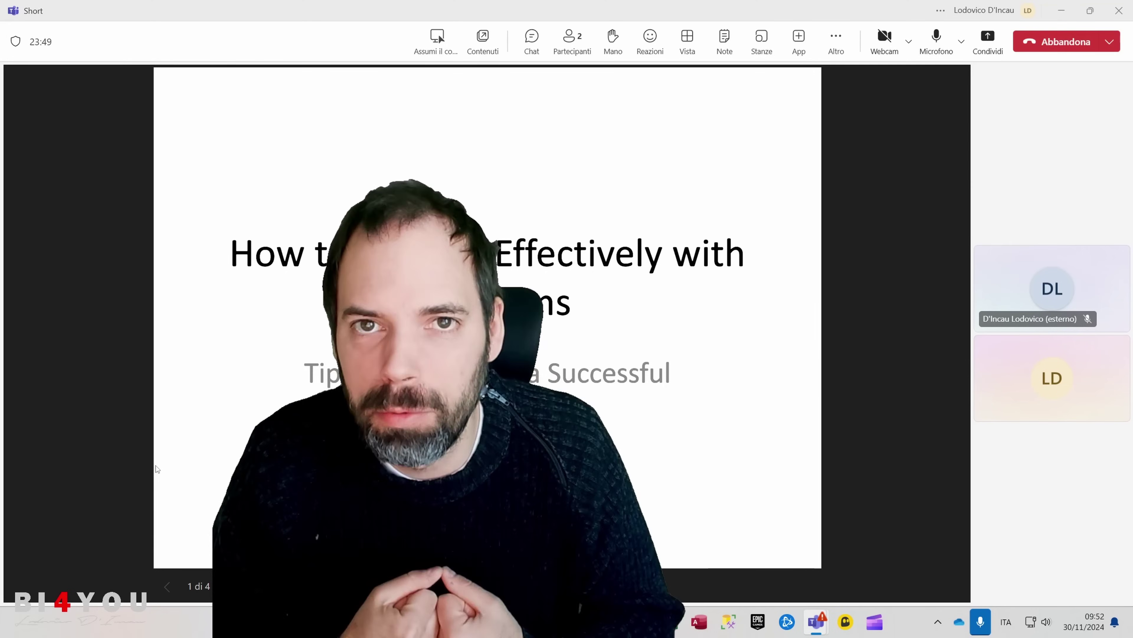
- Take back control of the presentation with Assumi il controllo
{"action": "left_click", "coordinate": [436, 53]}
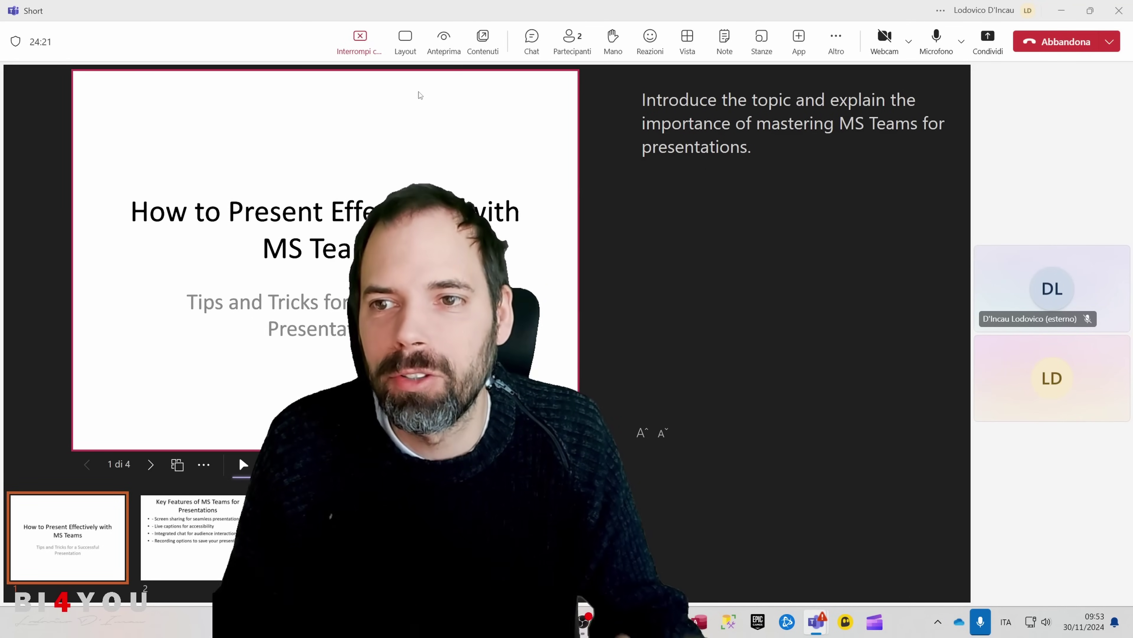
{"action": "left_click", "coordinate": [988, 50]}
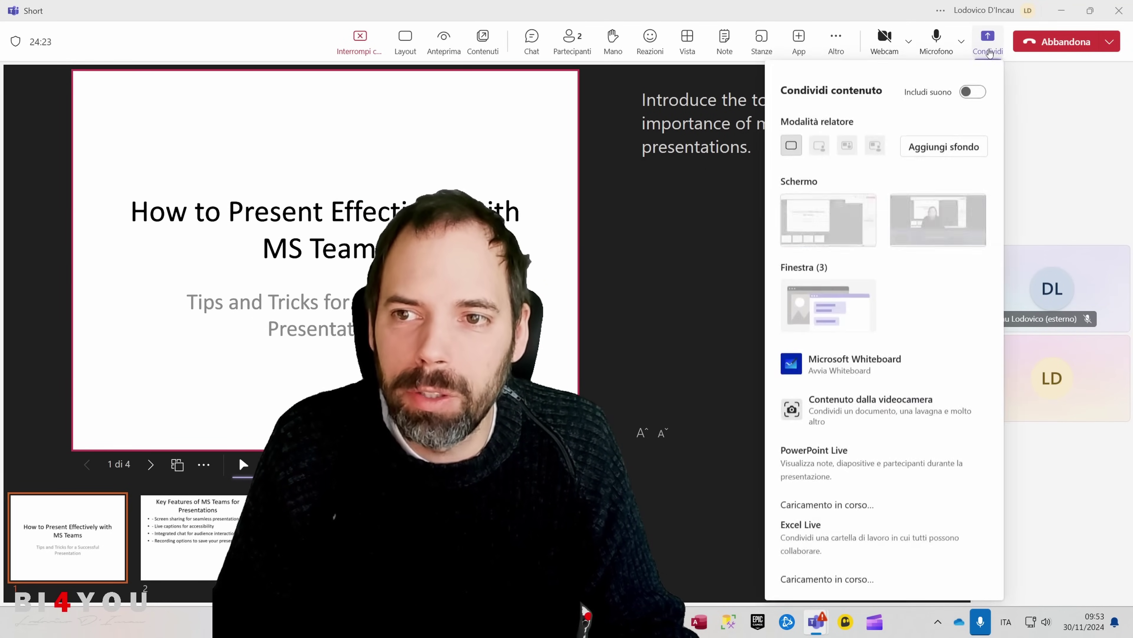
{"action": "scroll", "coordinate": [905, 260], "scroll_direction": "down", "scroll_amount": 3}
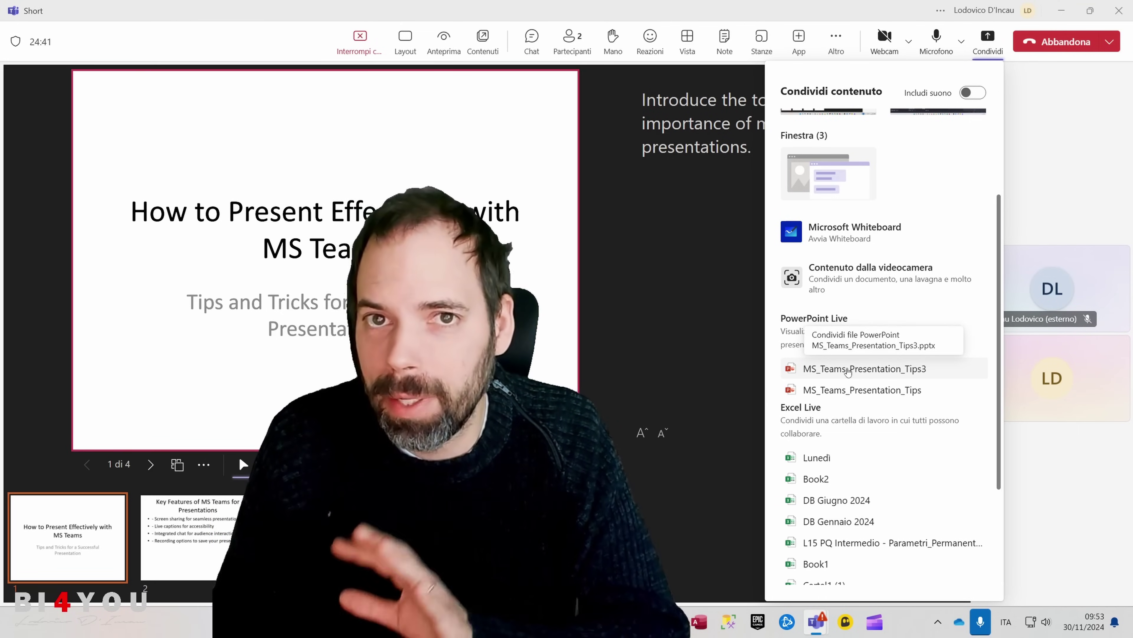
{"action": "scroll", "coordinate": [861, 402], "scroll_direction": "down", "scroll_amount": 3}
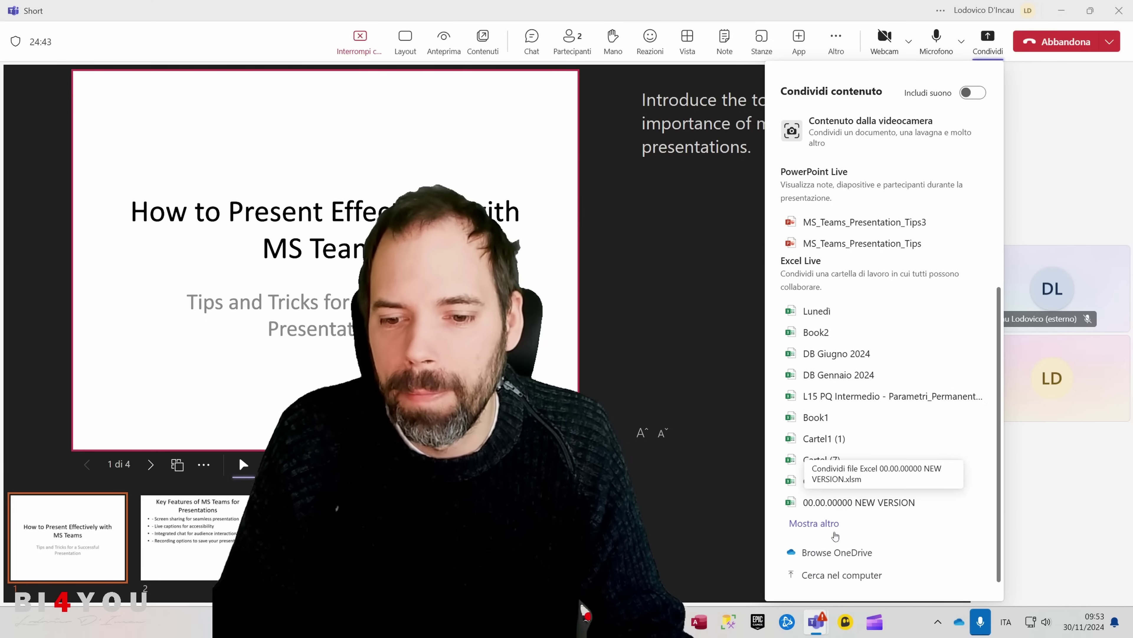
- Upload MS_Teams_Presentation_Tips3.pptx from the Desktop for sharing
{"action": "left_click", "coordinate": [821, 576]}
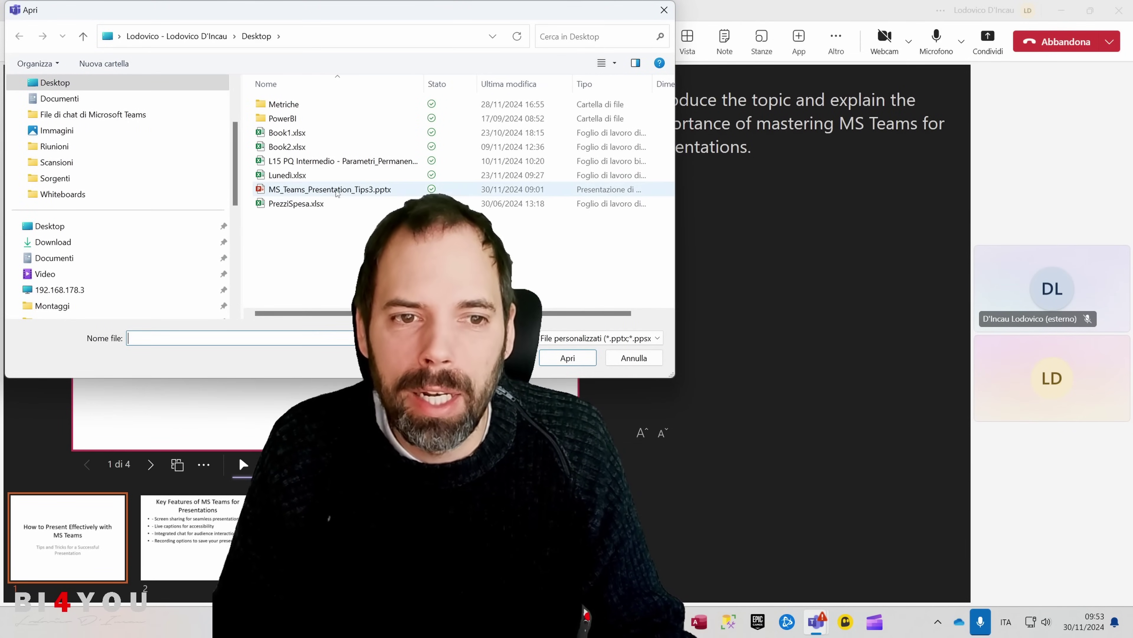
{"action": "left_click", "coordinate": [299, 190]}
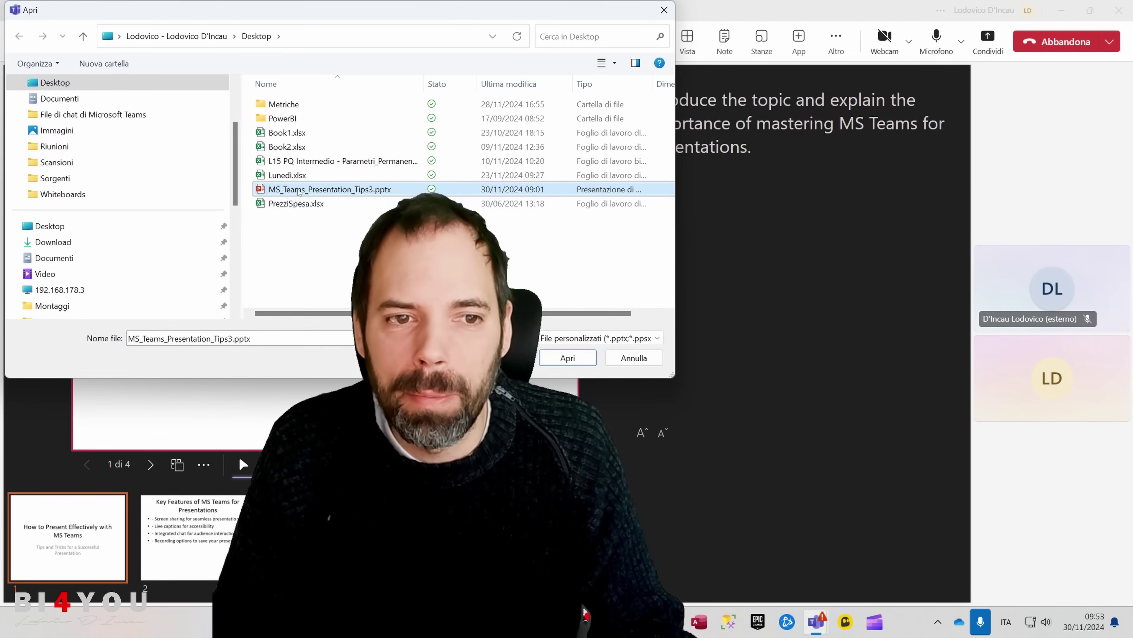
{"action": "left_click", "coordinate": [557, 360]}
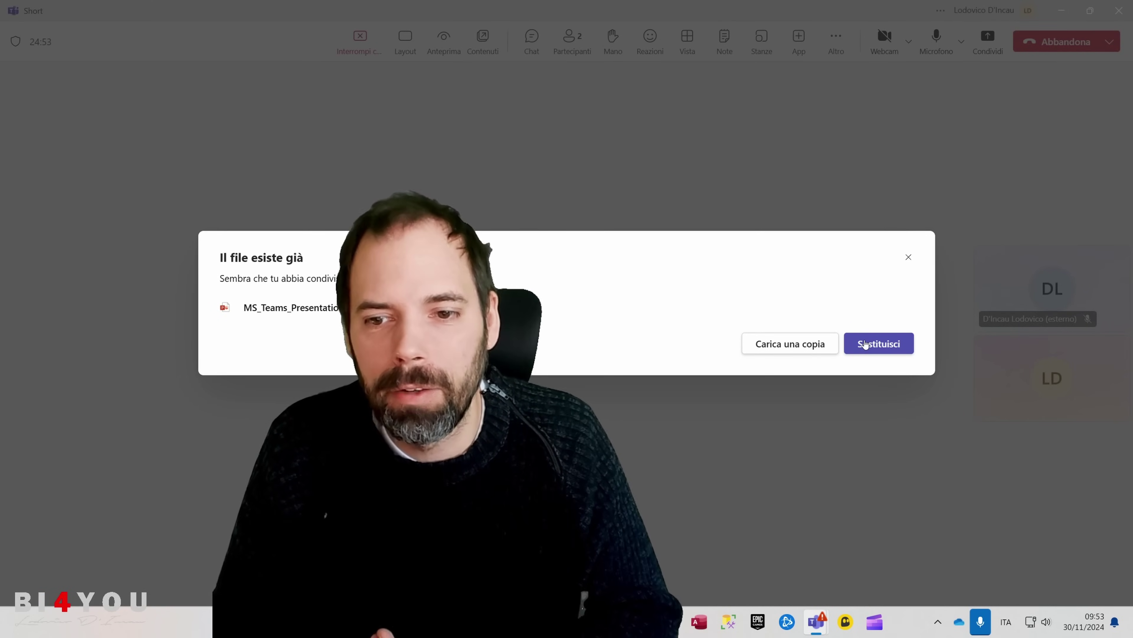
- Choose Sostituisci to overwrite the existing MS_Teams_Presentation_Tips3.pptx copy
{"action": "left_click", "coordinate": [863, 344]}
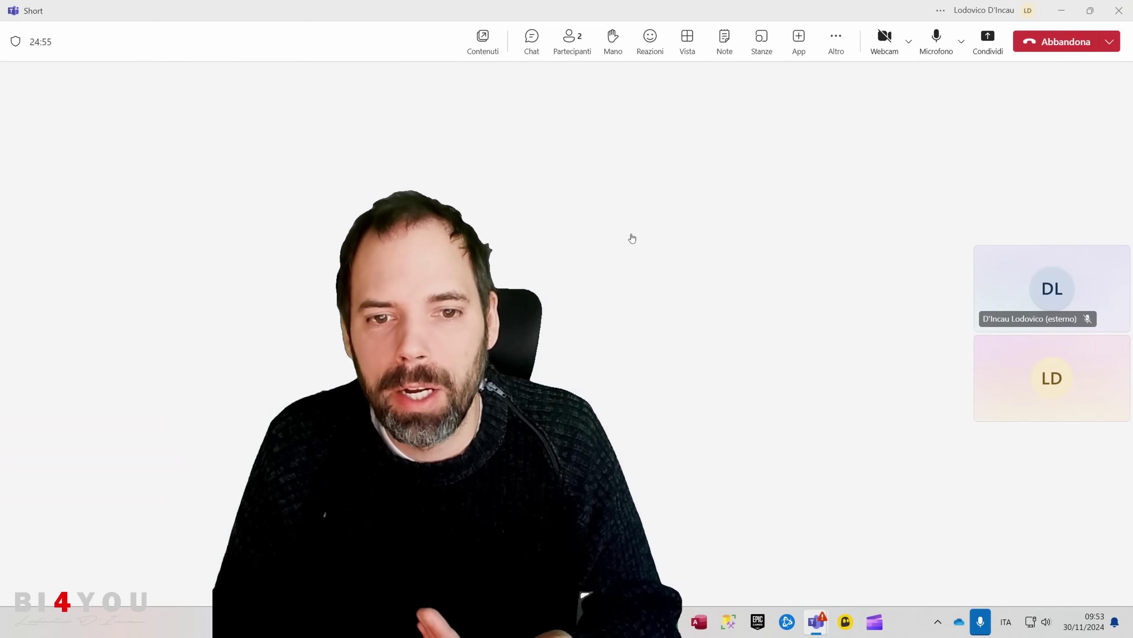